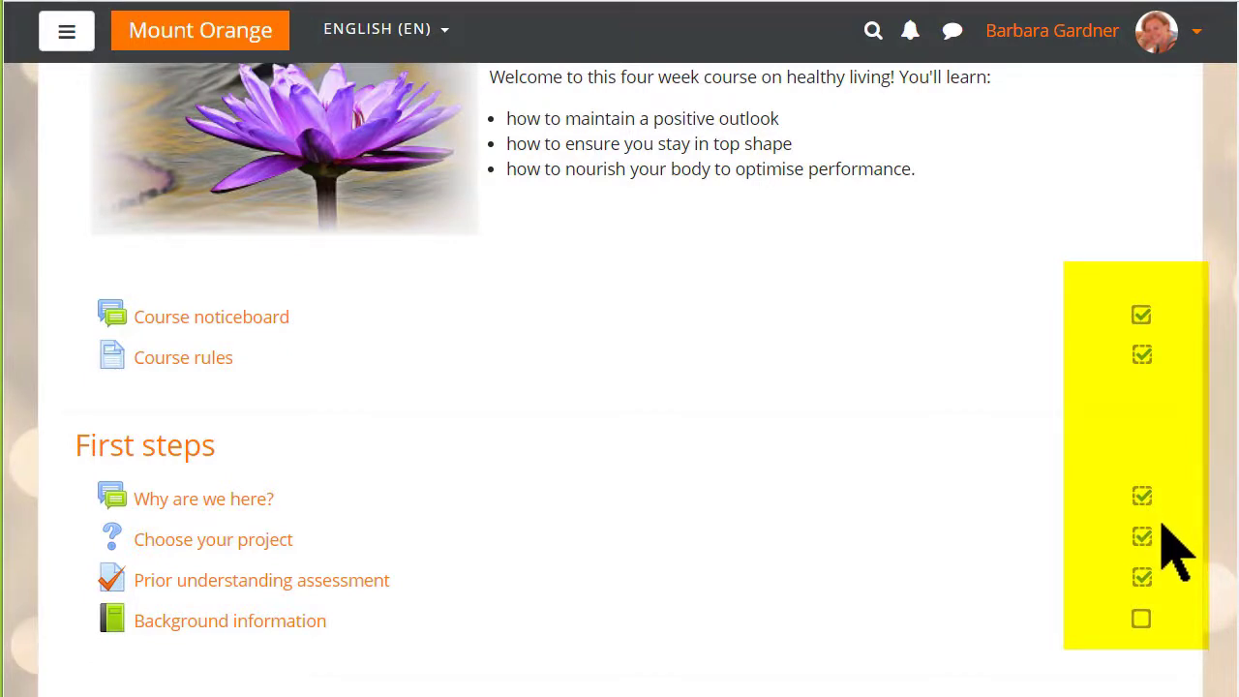
Step: Tick Background information's completion checkbox to mark it completed
{"action": "left_click", "coordinate": [1142, 623]}
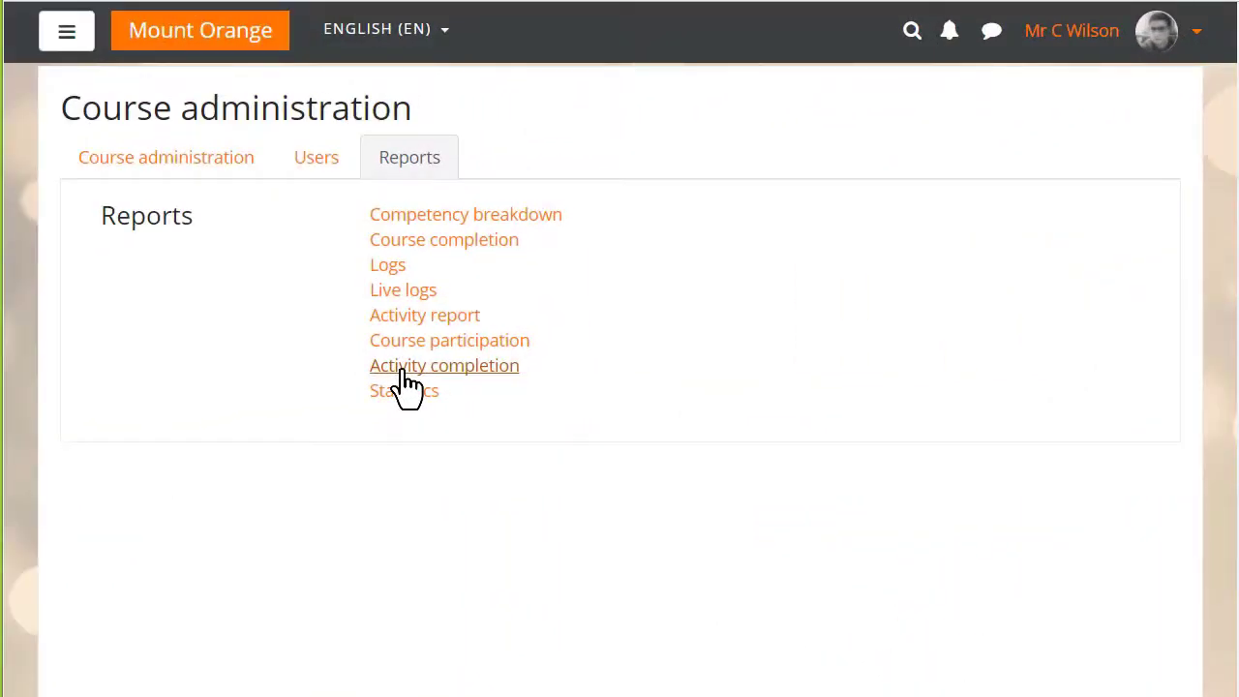
Step: Open the Activity completion report from the course's Reports list
{"action": "left_click", "coordinate": [405, 372]}
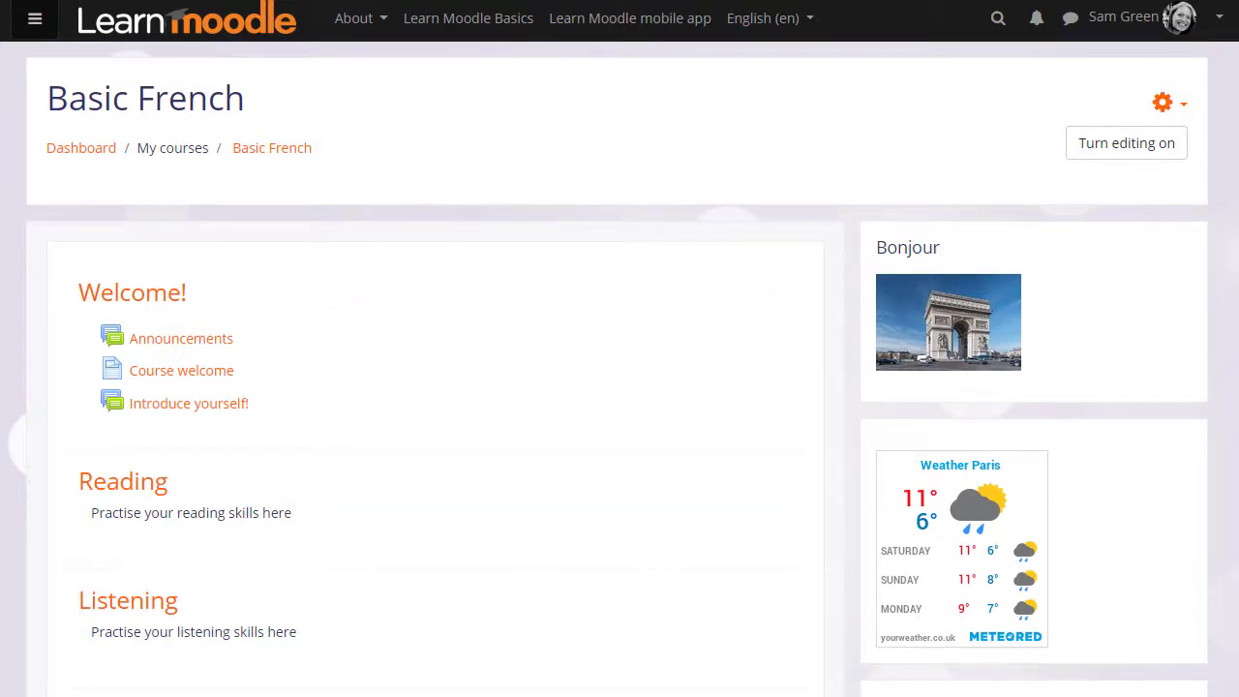
{"action": "left_click", "coordinate": [1165, 103]}
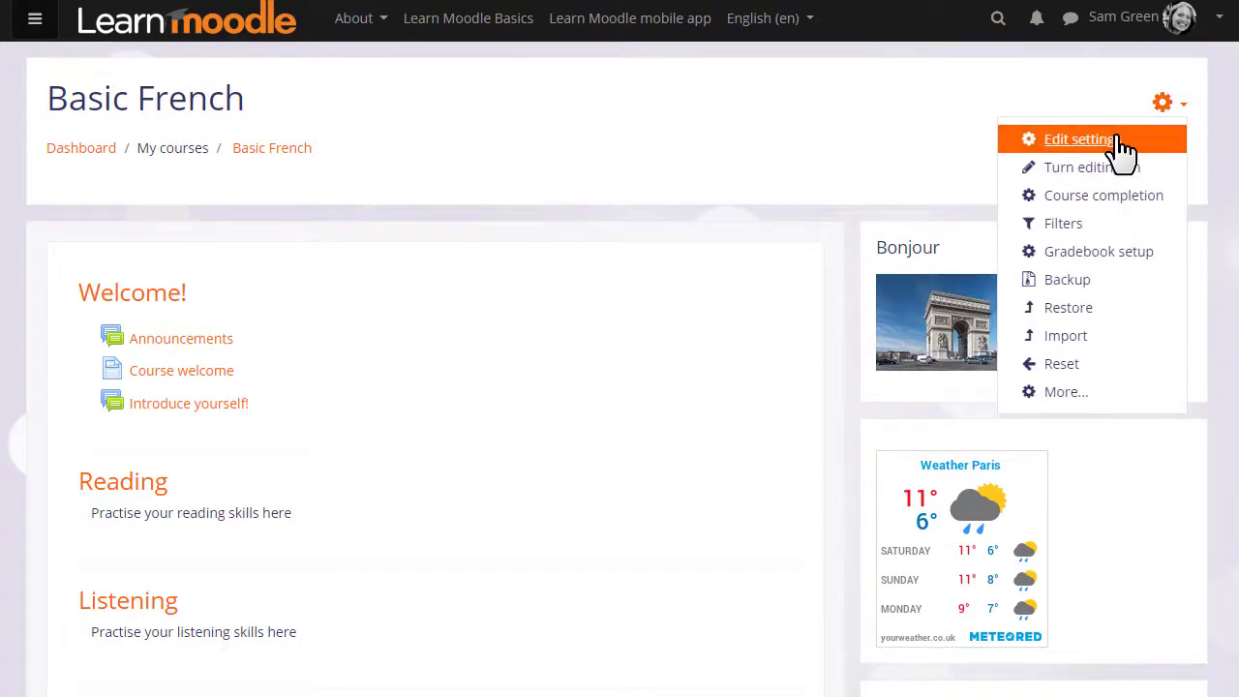
{"action": "left_click", "coordinate": [1080, 140]}
{"action": "scroll", "coordinate": [620, 387], "scroll_direction": "down", "scroll_amount": 5}
{"action": "scroll", "coordinate": [620, 388], "scroll_direction": "down", "scroll_amount": 5}
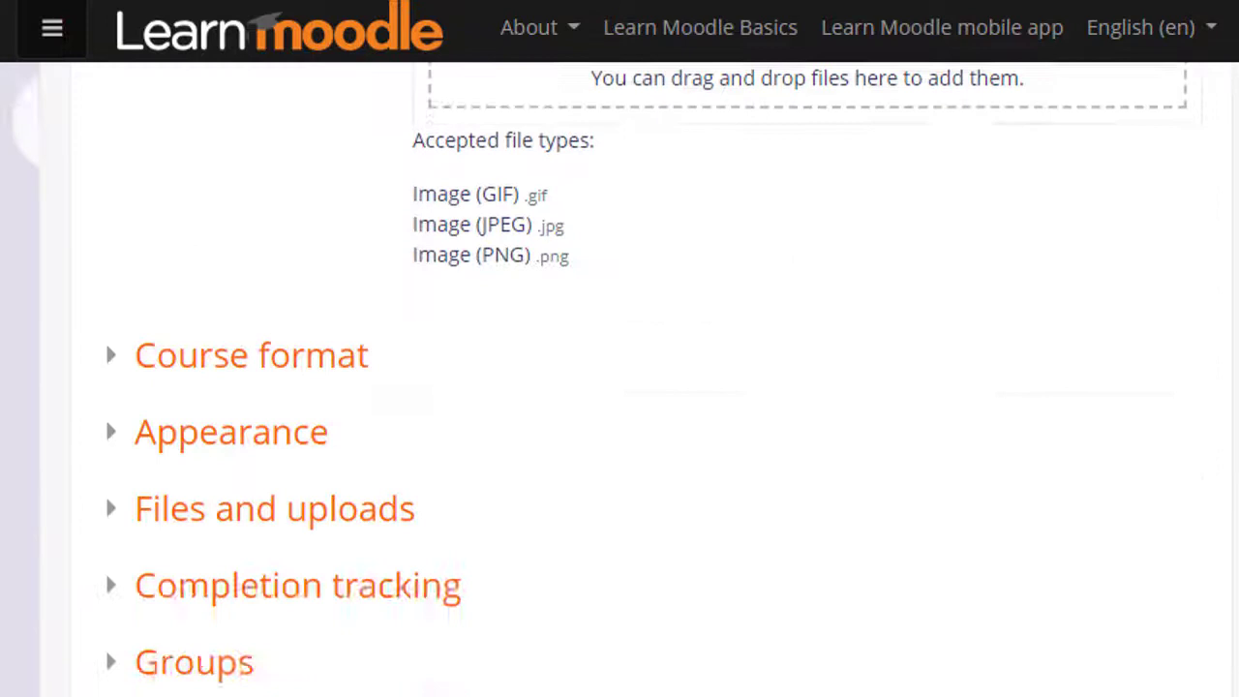
{"action": "scroll", "coordinate": [619, 387], "scroll_direction": "down", "scroll_amount": 3}
{"action": "left_click", "coordinate": [445, 472]}
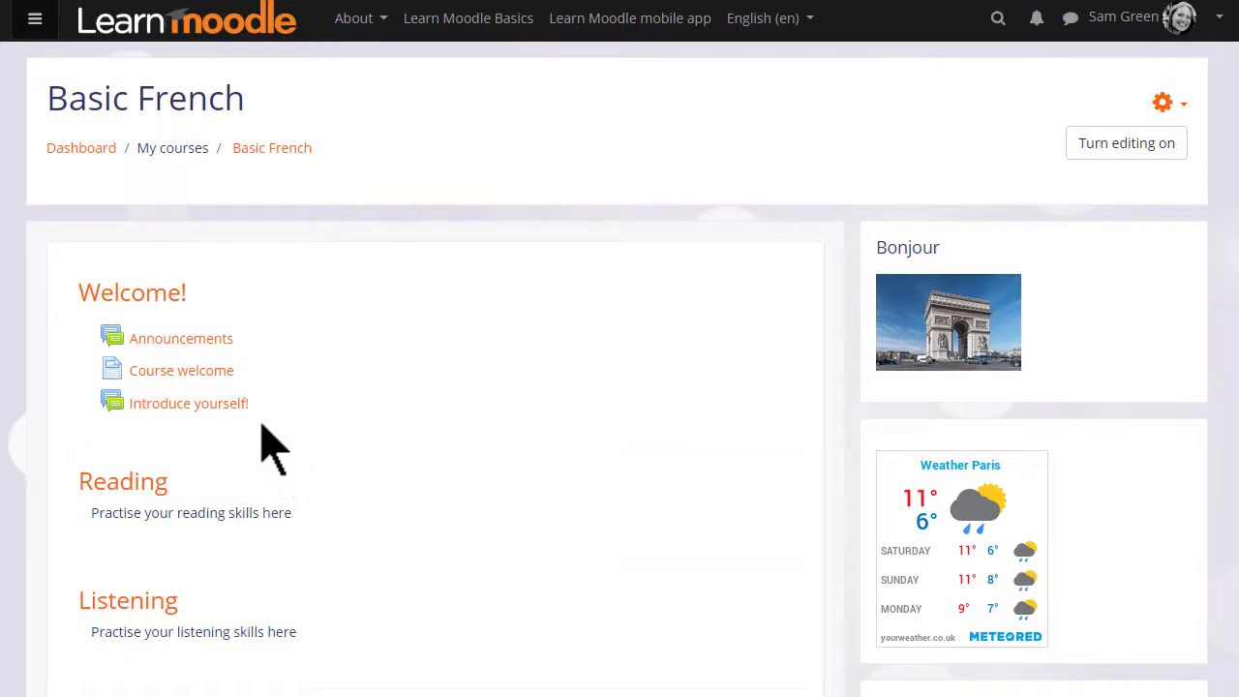
Step: Give Course welcome manual completion tracking, expected completed on 13 December 2019 at 11:53, and save
{"action": "left_click", "coordinate": [233, 378]}
{"action": "left_click", "coordinate": [832, 249]}
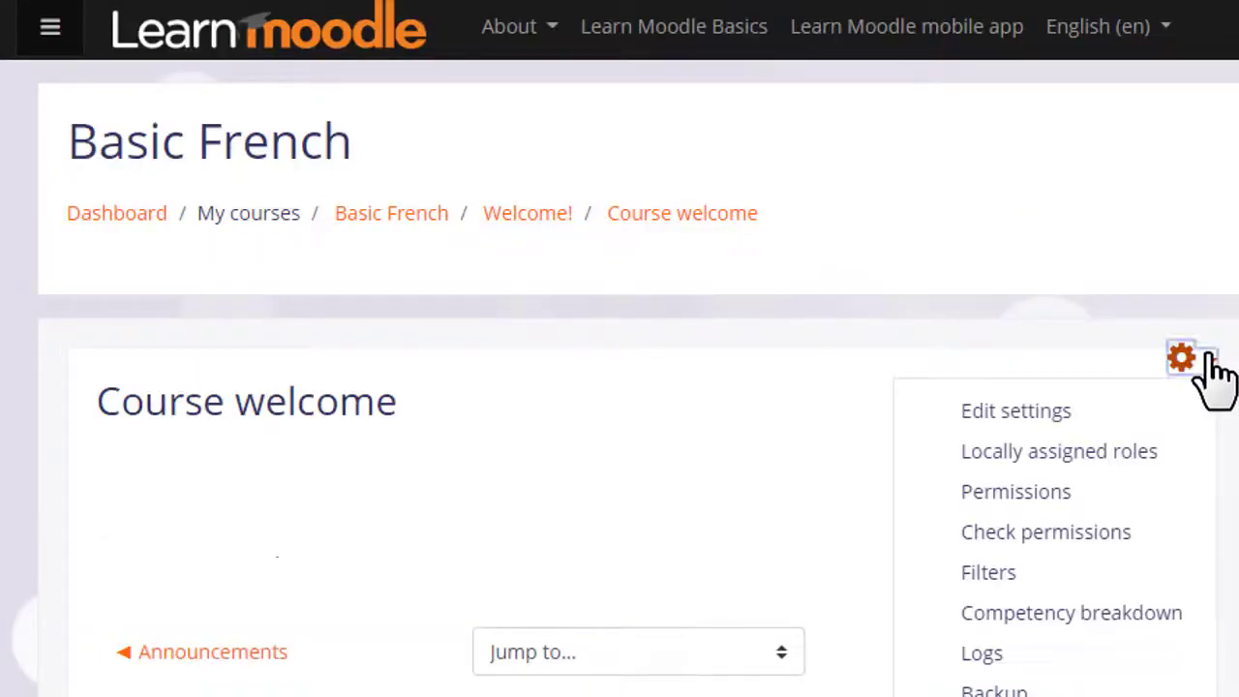
{"action": "left_click", "coordinate": [1075, 412]}
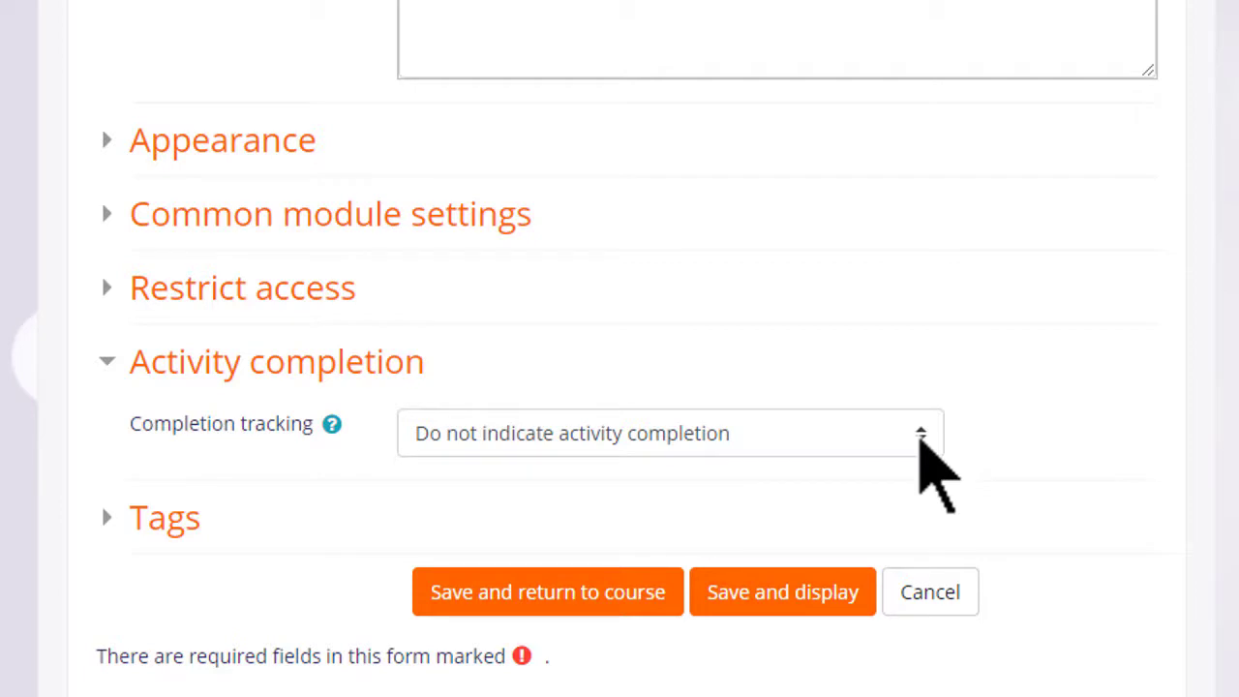
{"action": "left_click", "coordinate": [924, 445]}
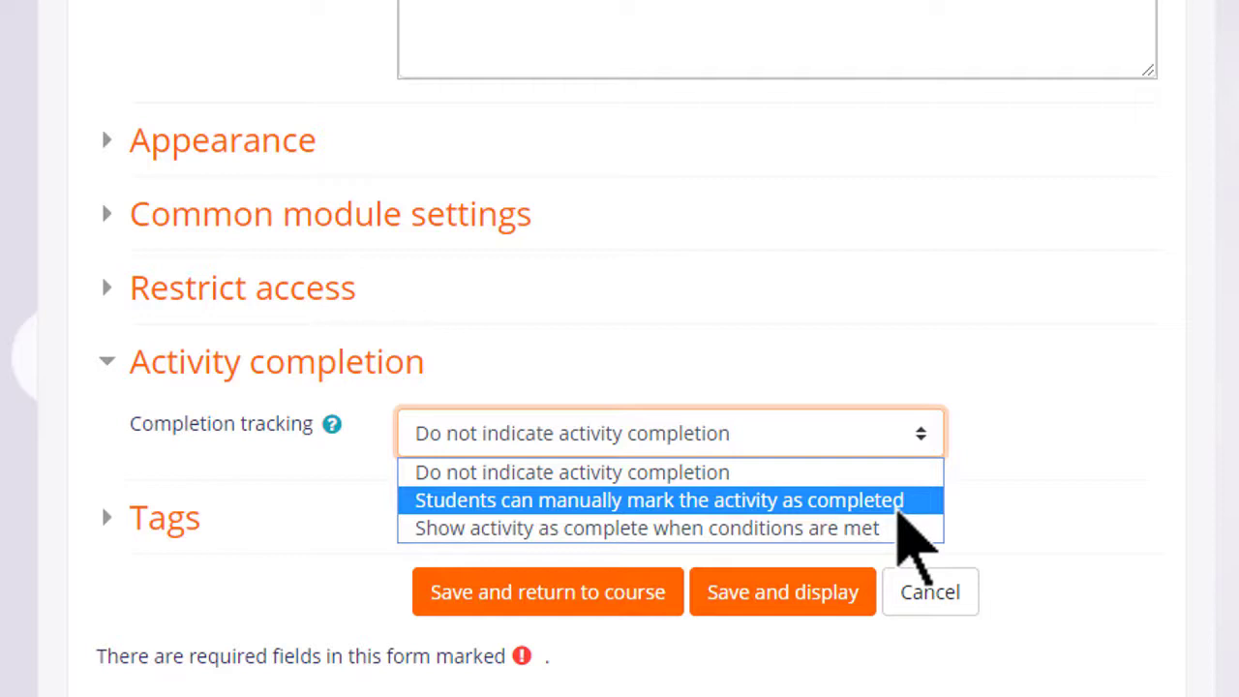
{"action": "left_click", "coordinate": [897, 511]}
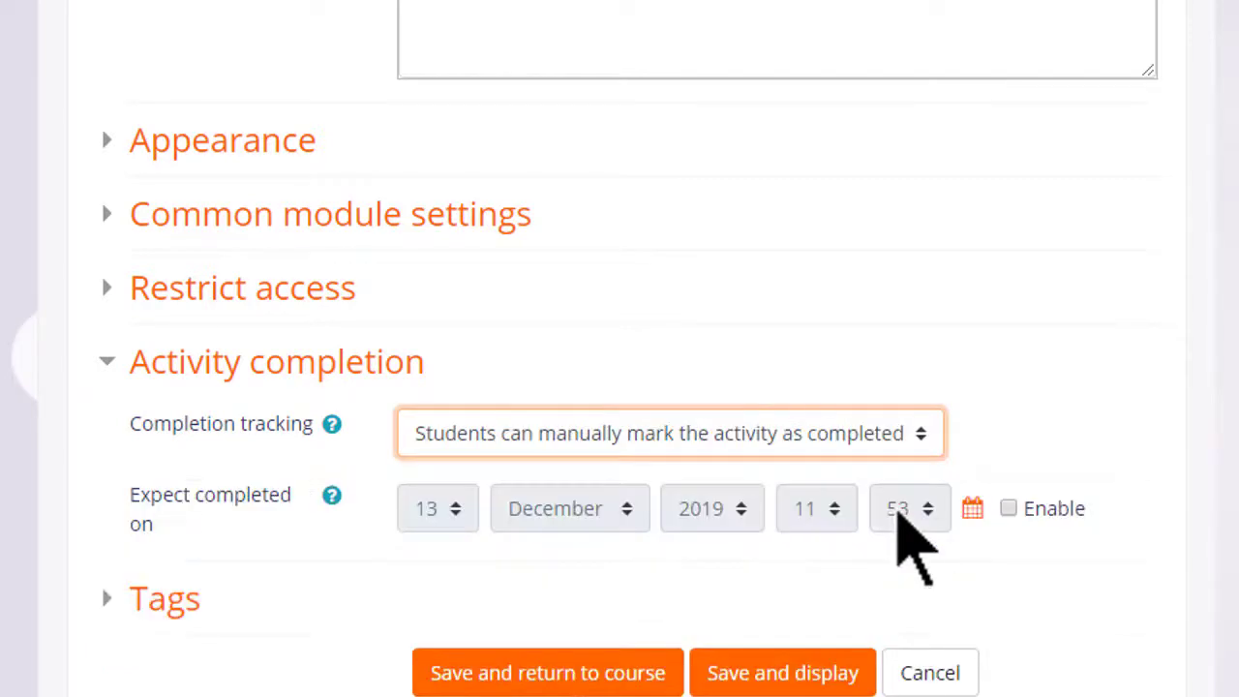
{"action": "left_click", "coordinate": [1009, 509]}
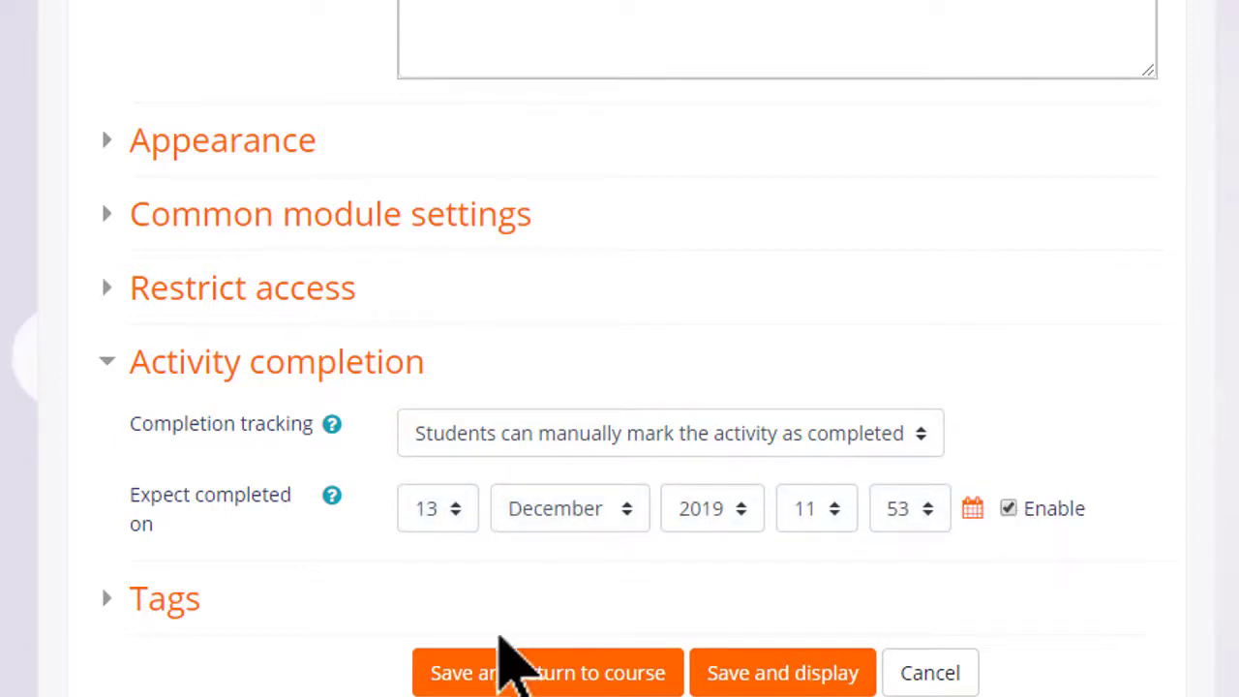
{"action": "left_click", "coordinate": [506, 675]}
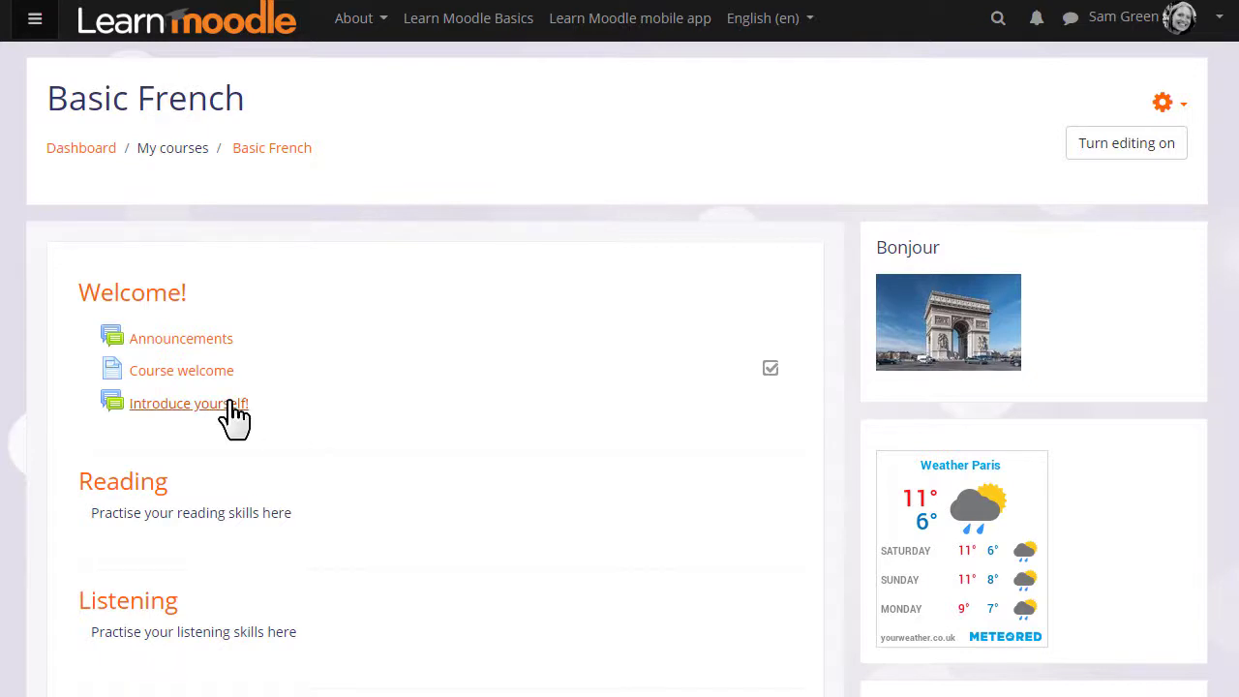
Step: Make Introduce yourself! complete when students post and start a discussion, no grade required, and save
{"action": "left_click", "coordinate": [233, 403]}
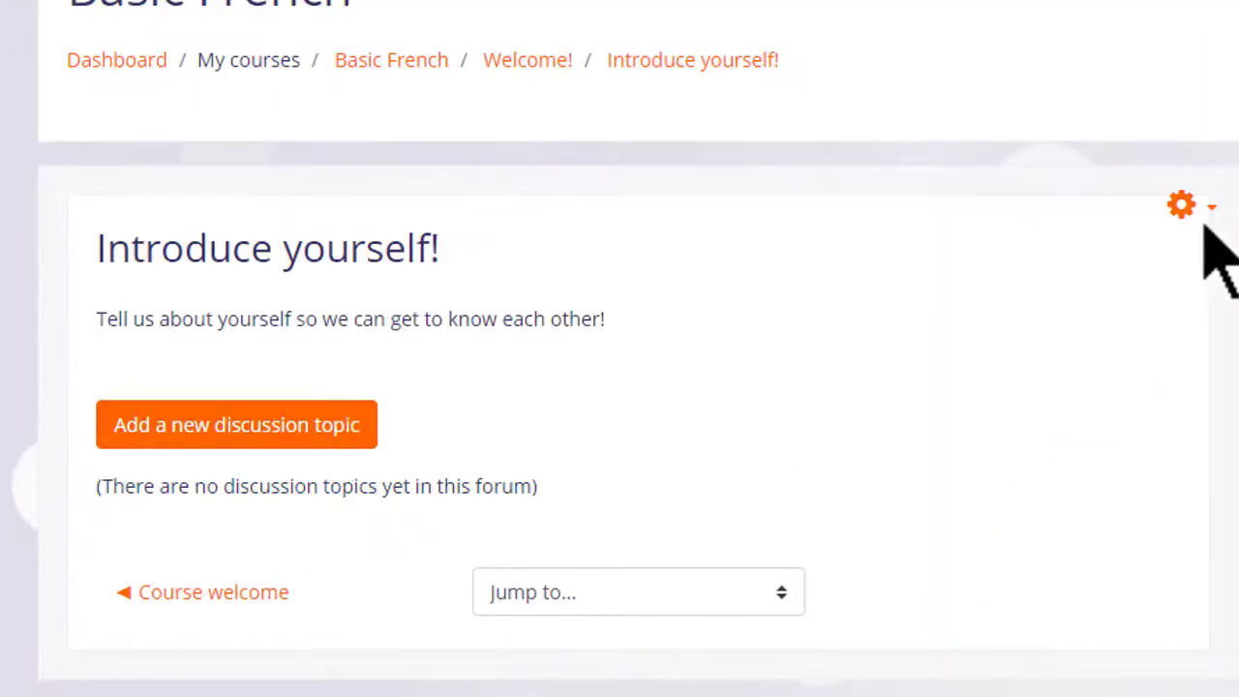
{"action": "left_click", "coordinate": [1213, 208]}
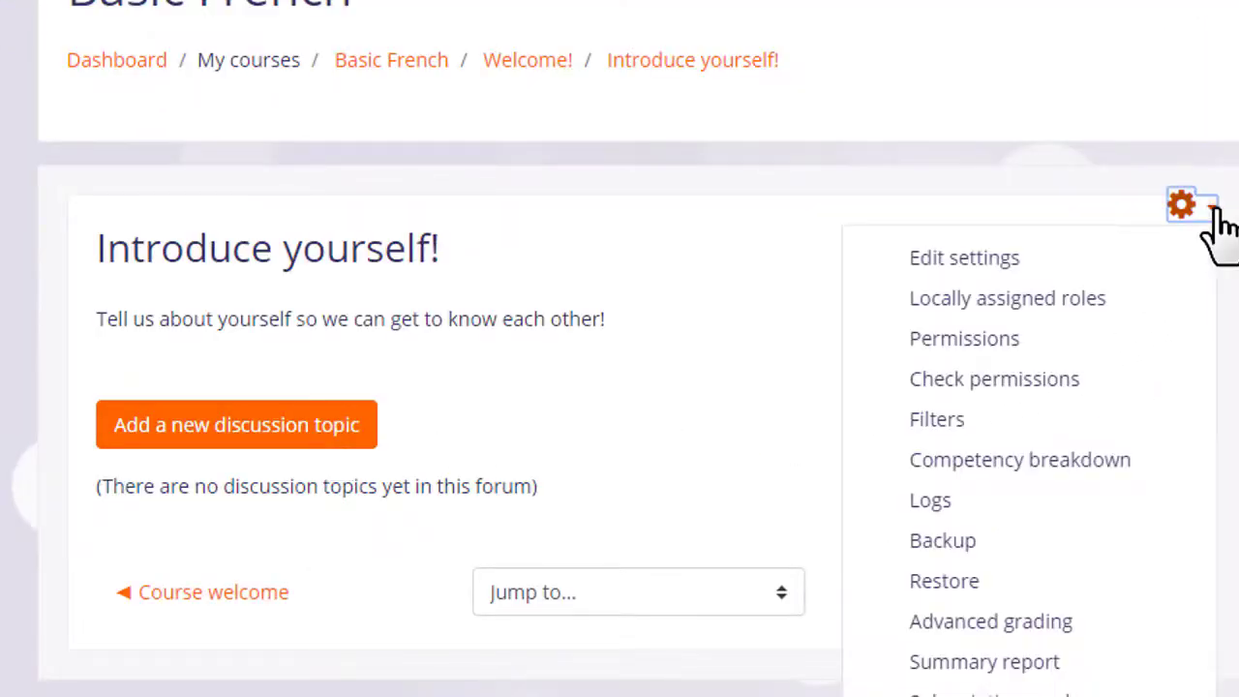
{"action": "left_click", "coordinate": [1029, 260]}
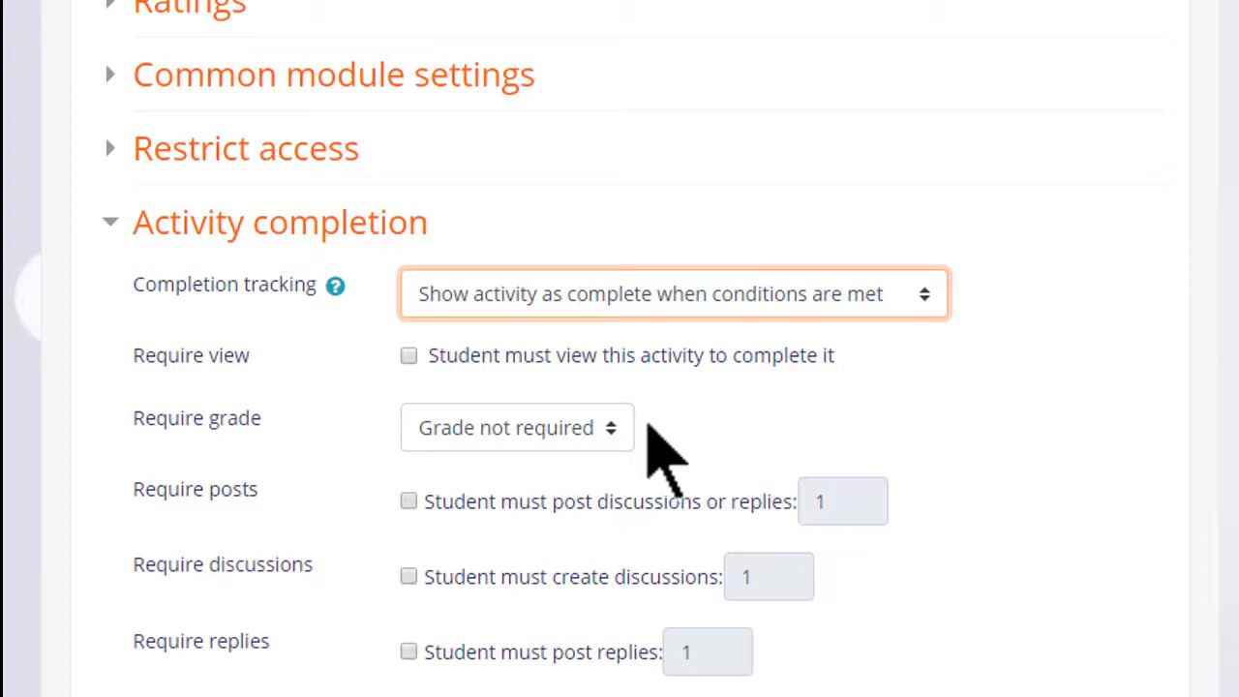
{"action": "left_click", "coordinate": [615, 445]}
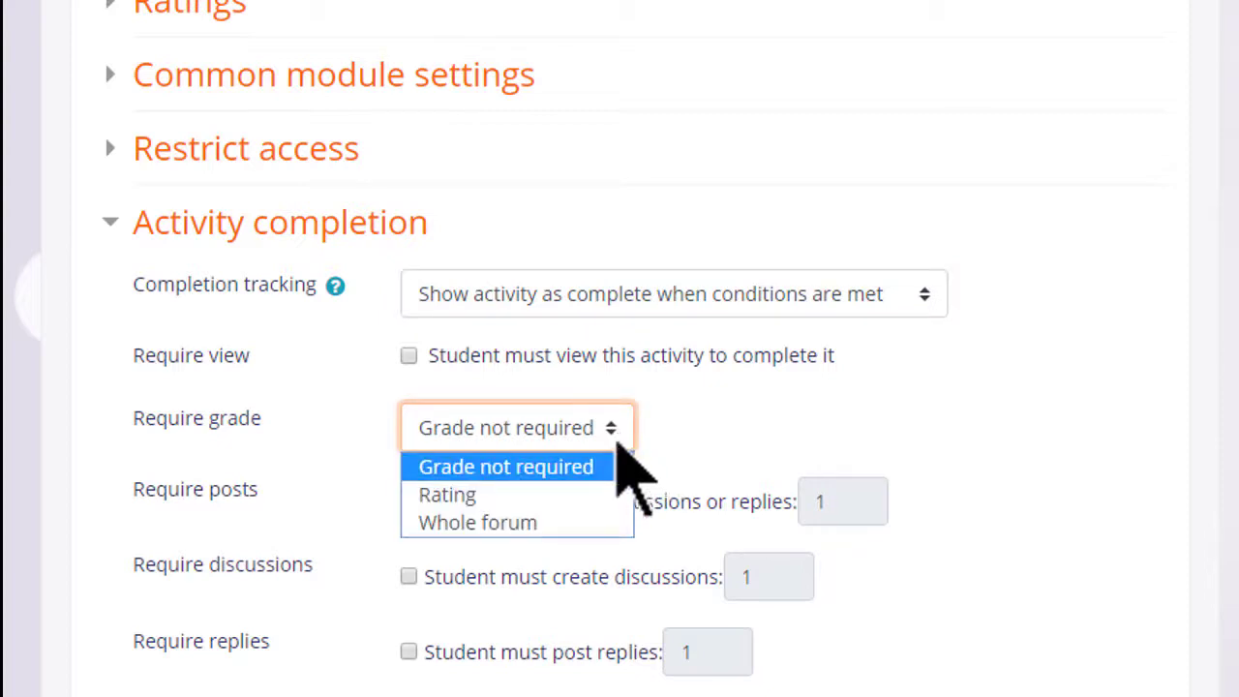
{"action": "left_click", "coordinate": [620, 438]}
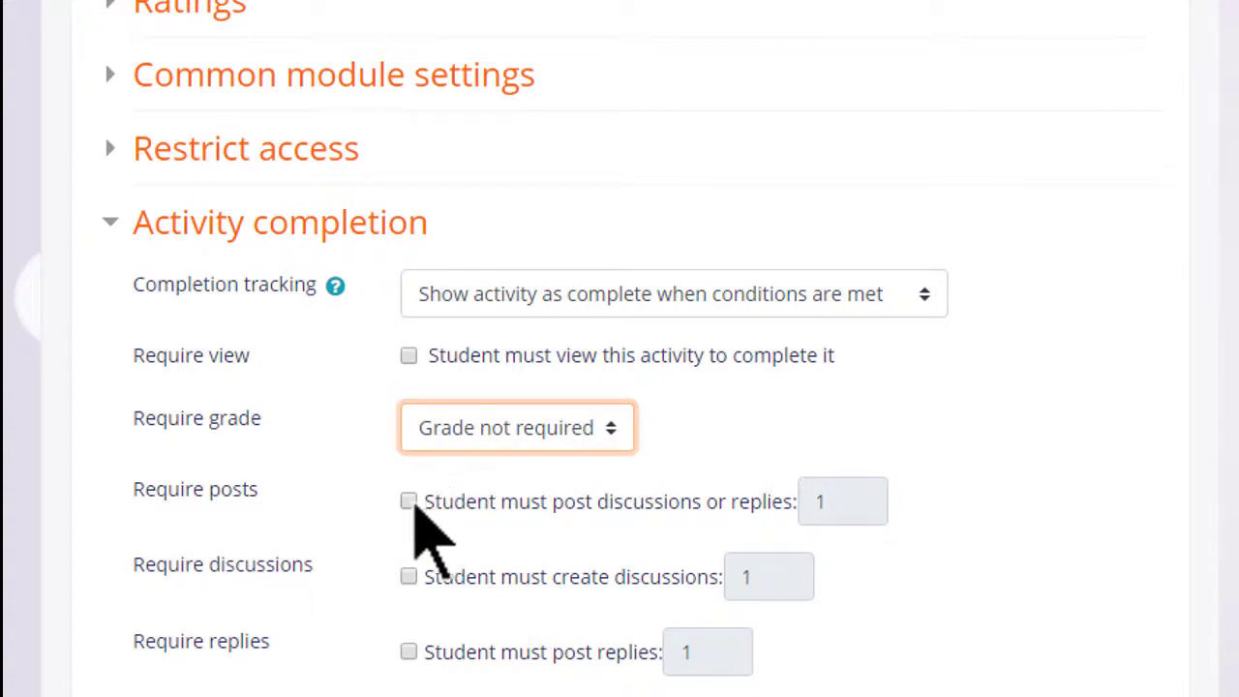
{"action": "left_click", "coordinate": [409, 502]}
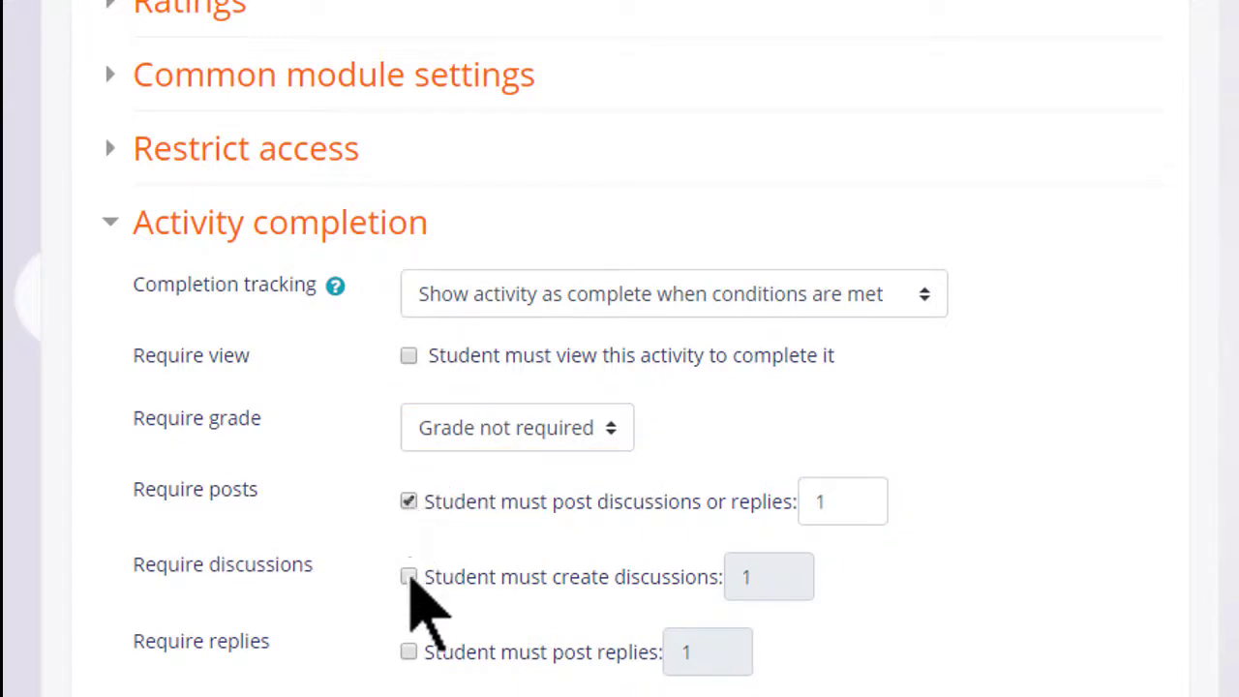
{"action": "left_click", "coordinate": [409, 577]}
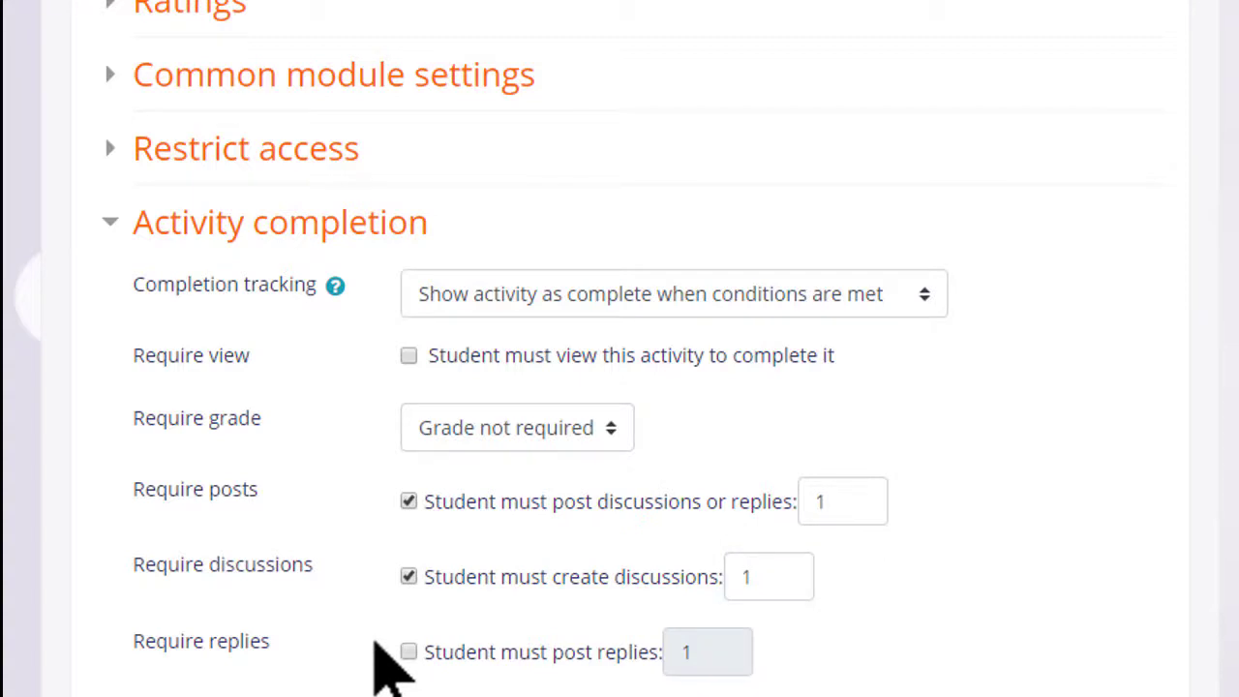
{"action": "scroll", "coordinate": [368, 649], "scroll_direction": "down", "scroll_amount": 2}
{"action": "scroll", "coordinate": [407, 673], "scroll_direction": "down", "scroll_amount": 1}
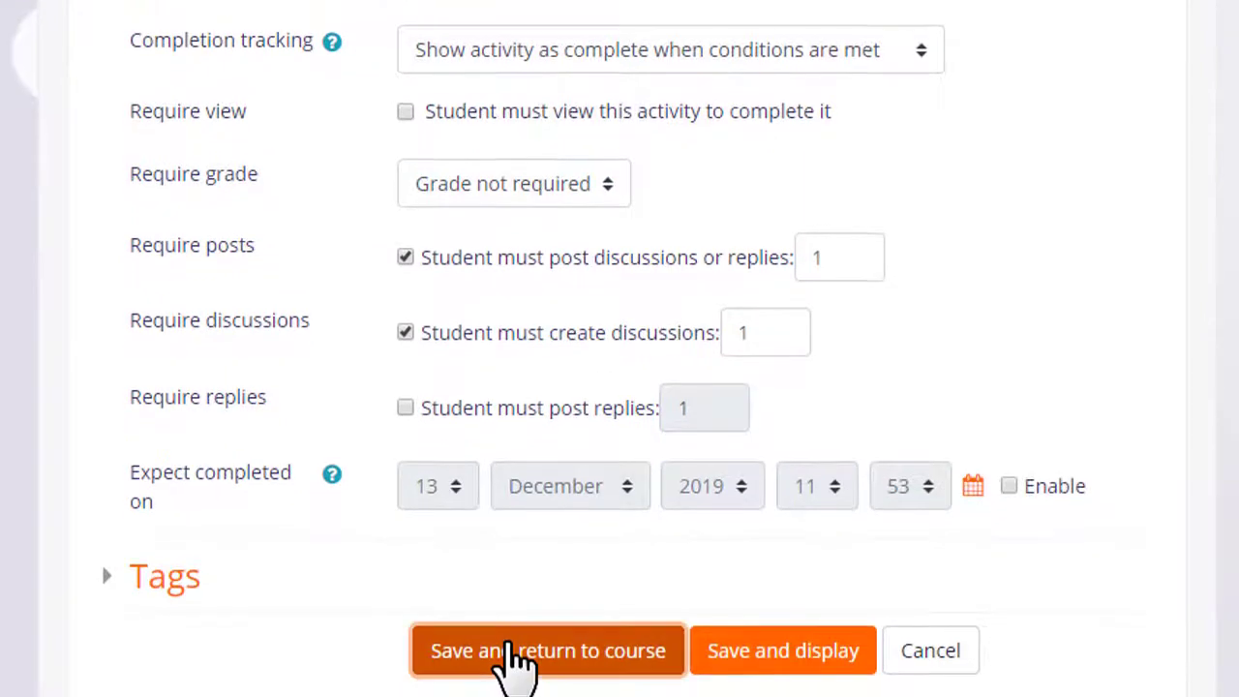
{"action": "left_click", "coordinate": [513, 658]}
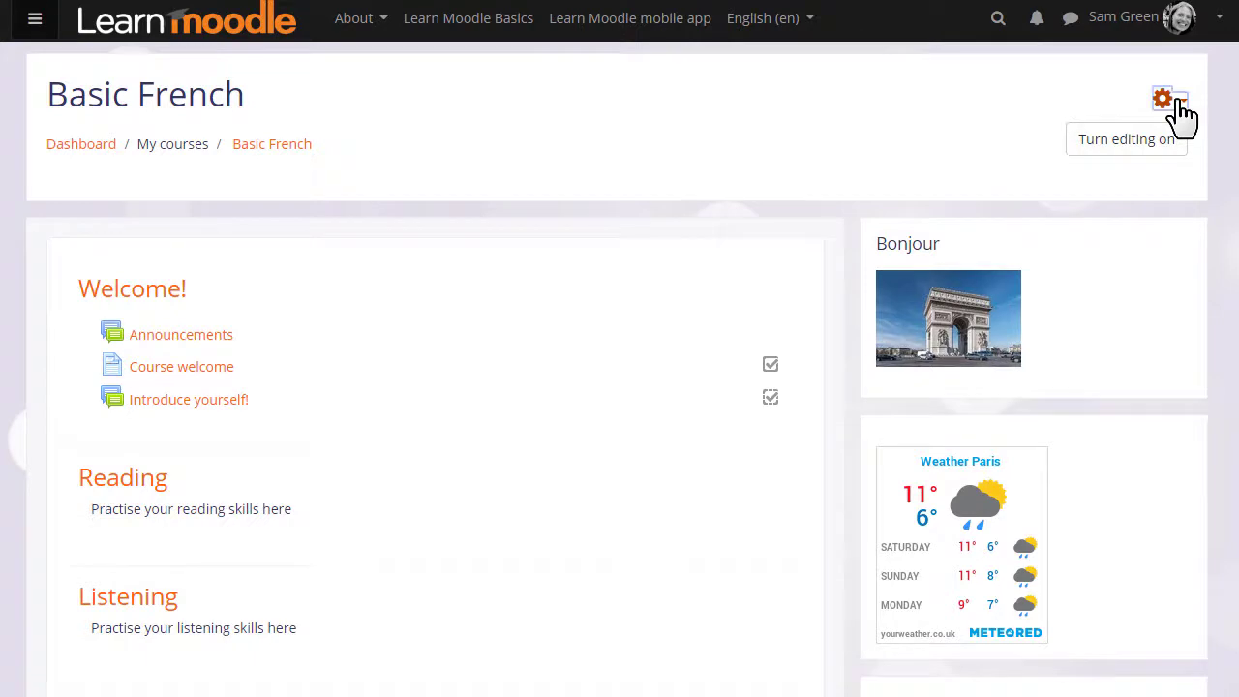
Step: Go through Course completion and Default activity completion to the Bulk edit activity completion overview
{"action": "left_click", "coordinate": [1173, 101]}
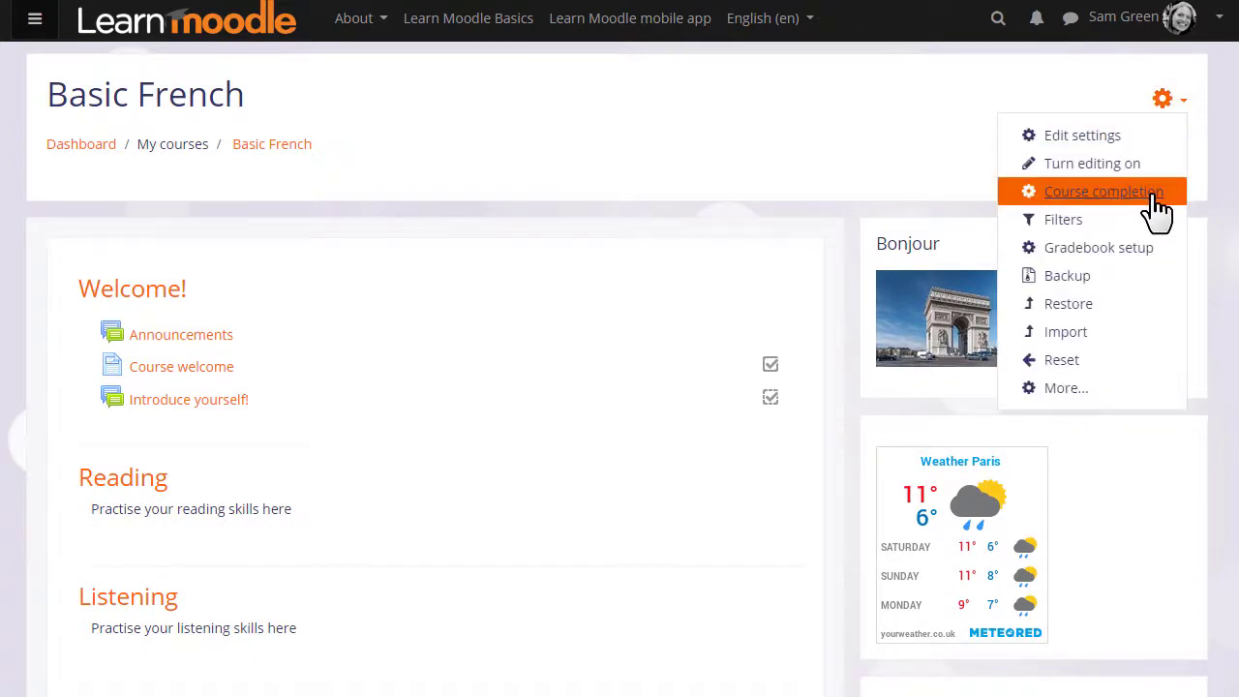
{"action": "left_click", "coordinate": [1104, 191]}
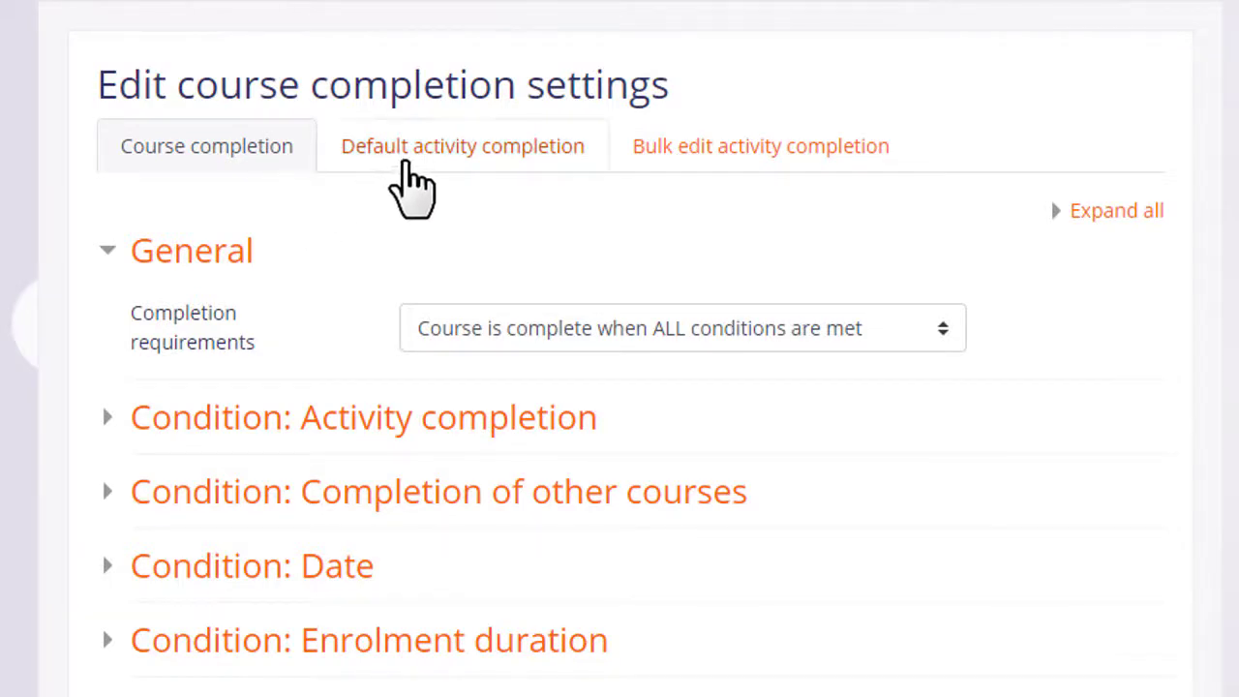
{"action": "left_click", "coordinate": [433, 183]}
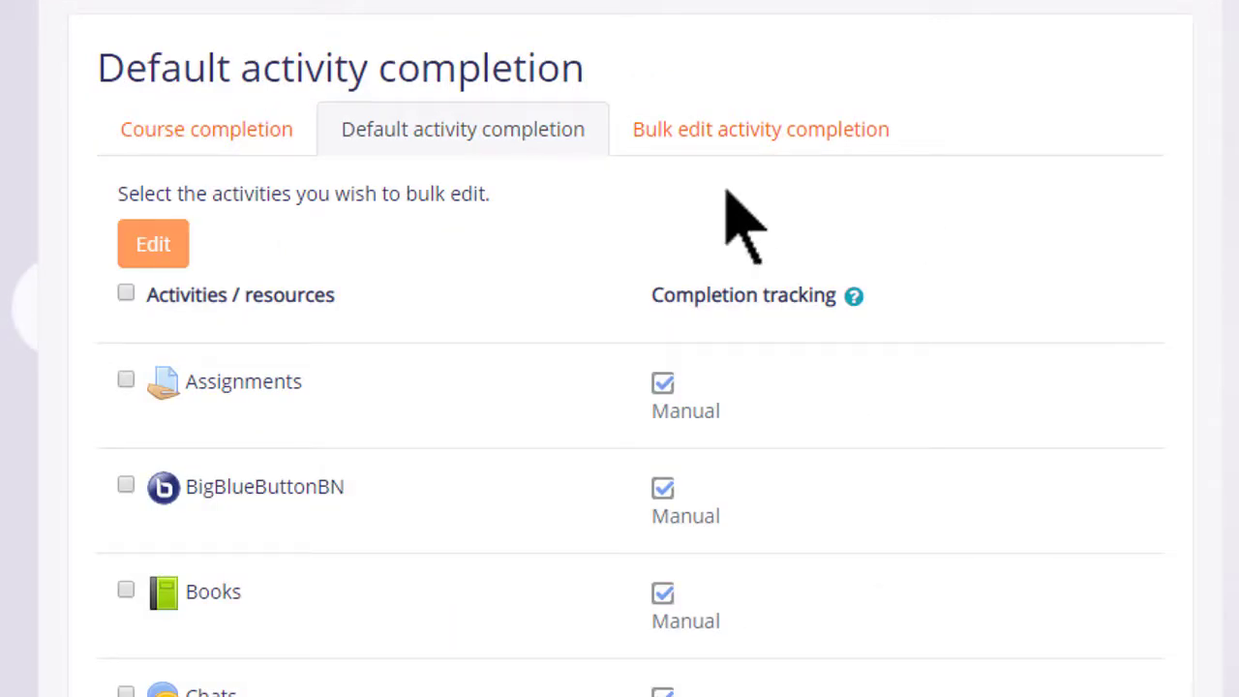
{"action": "left_click", "coordinate": [744, 129]}
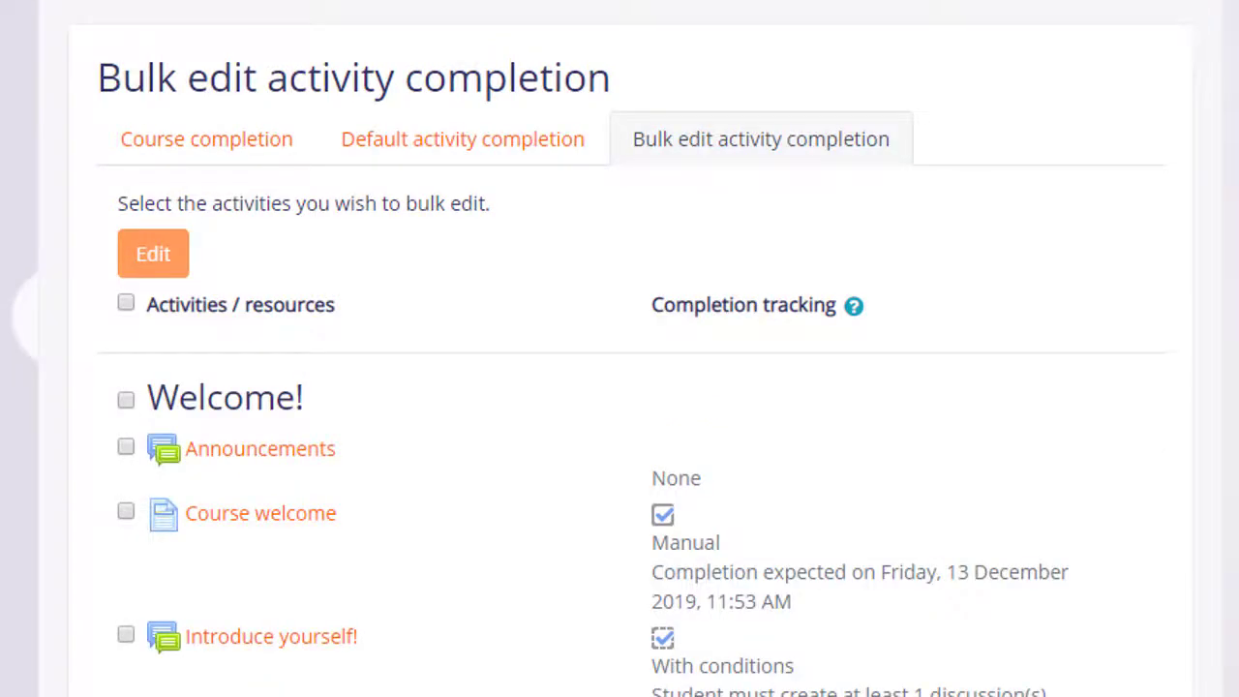